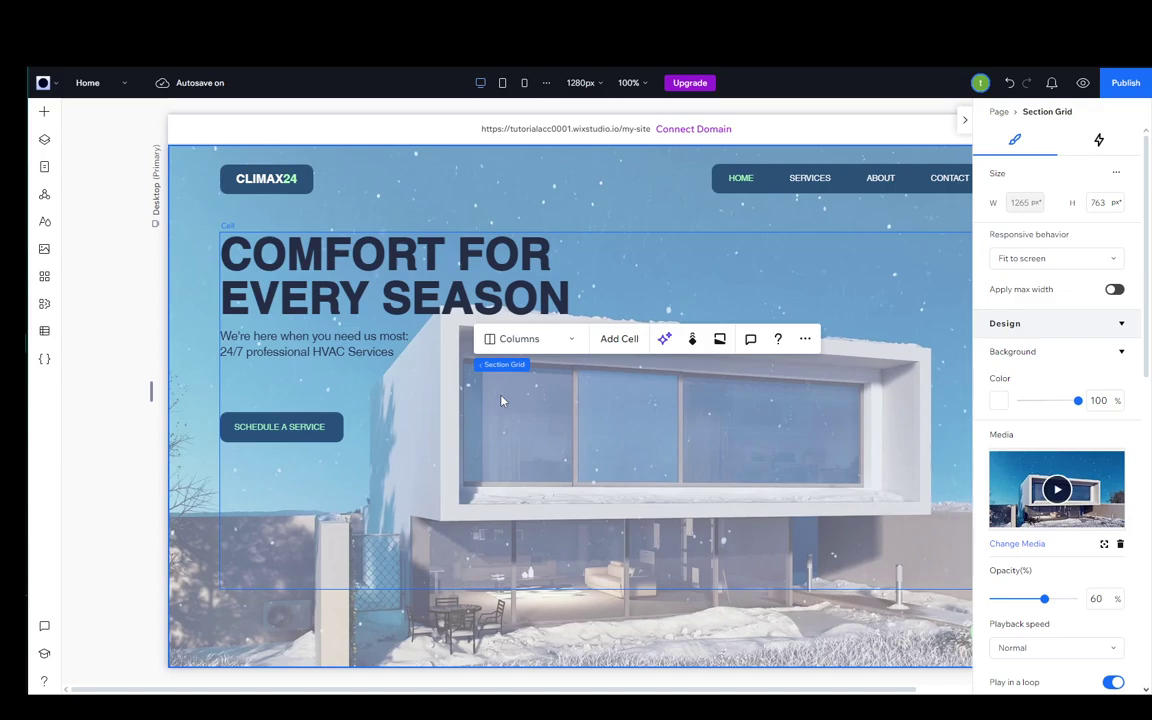
Check the editor's main menu, then clear the hero section selection.
left_click(46, 83)
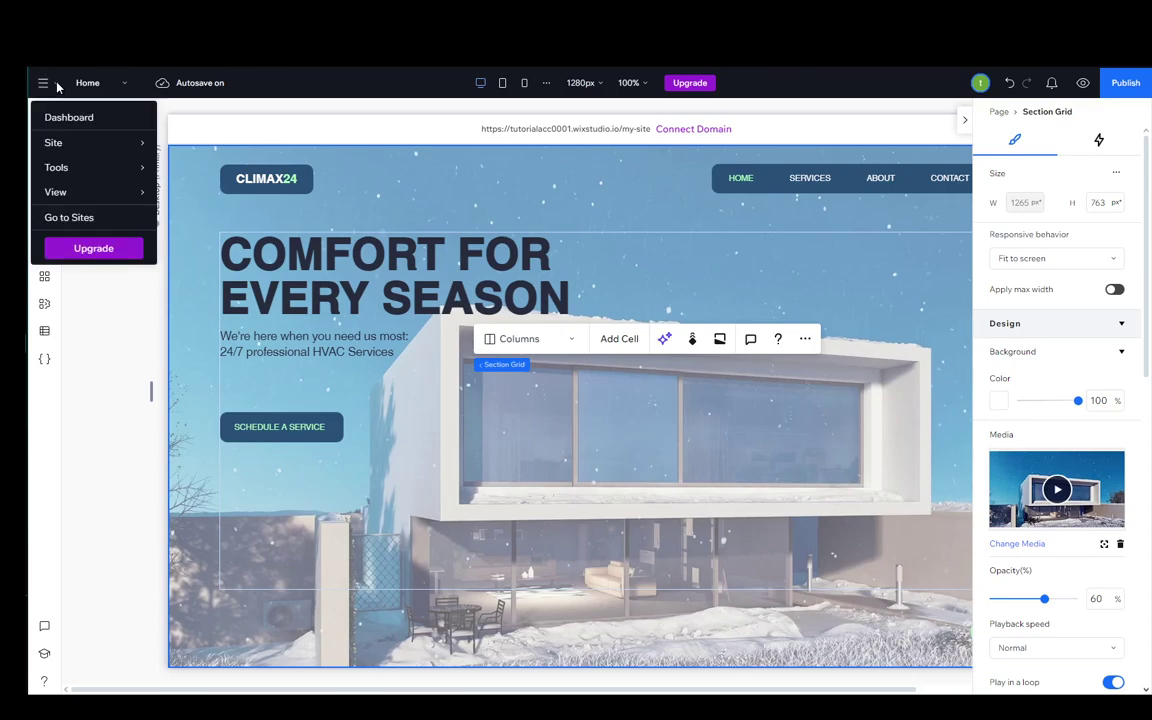
left_click(140, 130)
left_click(566, 325)
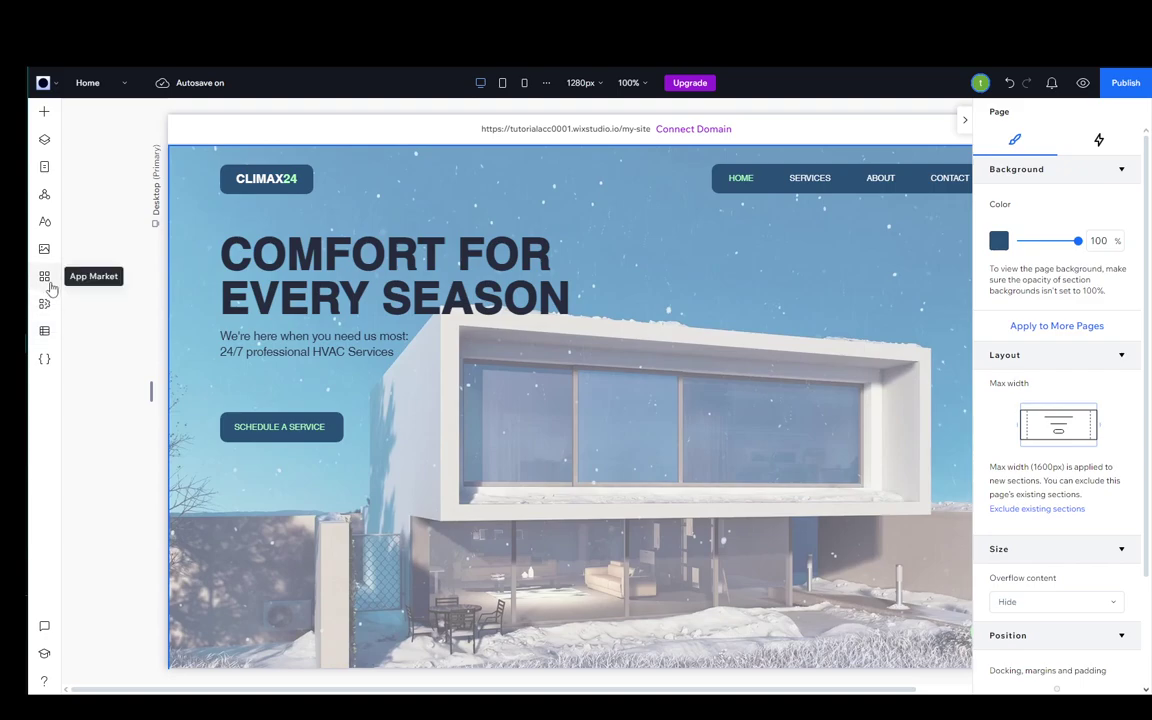
Review the page's layer list, then return to the Add Elements catalogue.
left_click(44, 112)
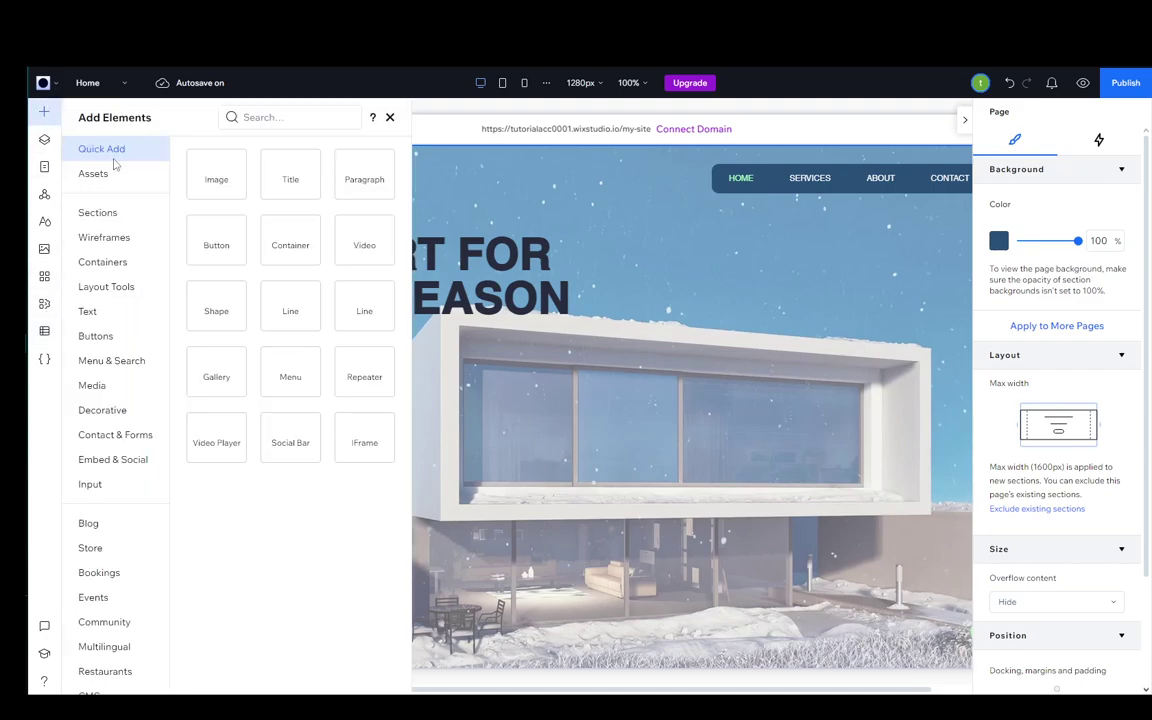
scroll(101, 468, "down", 1)
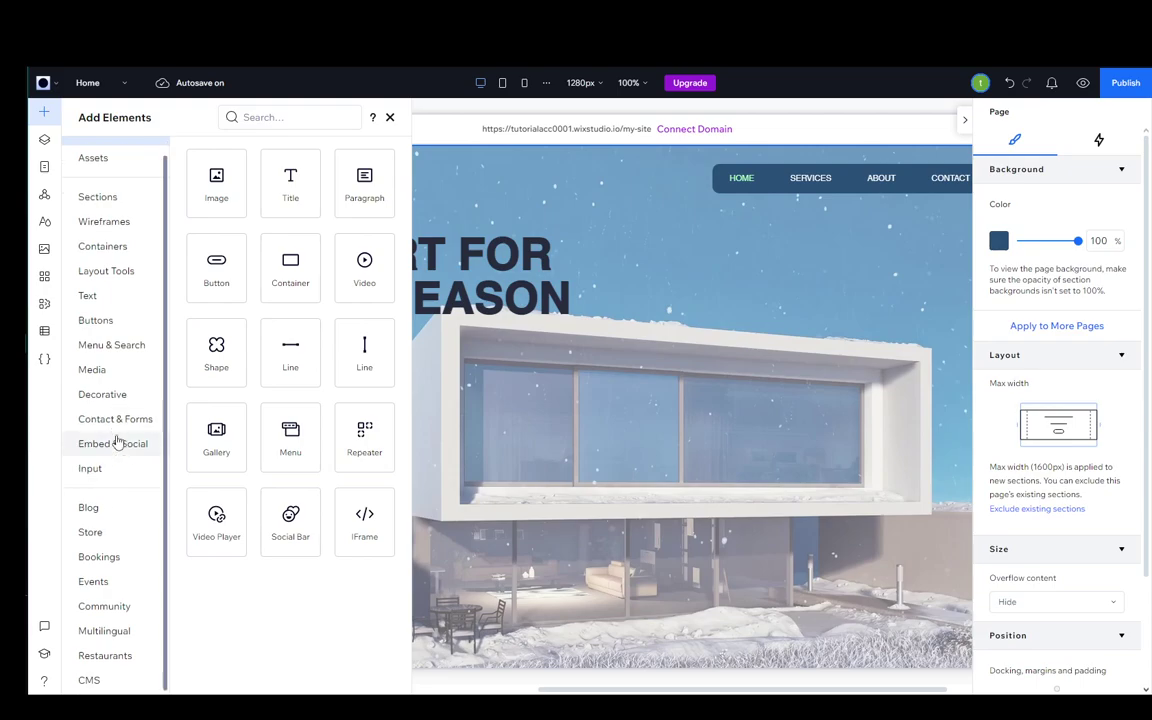
left_click(44, 140)
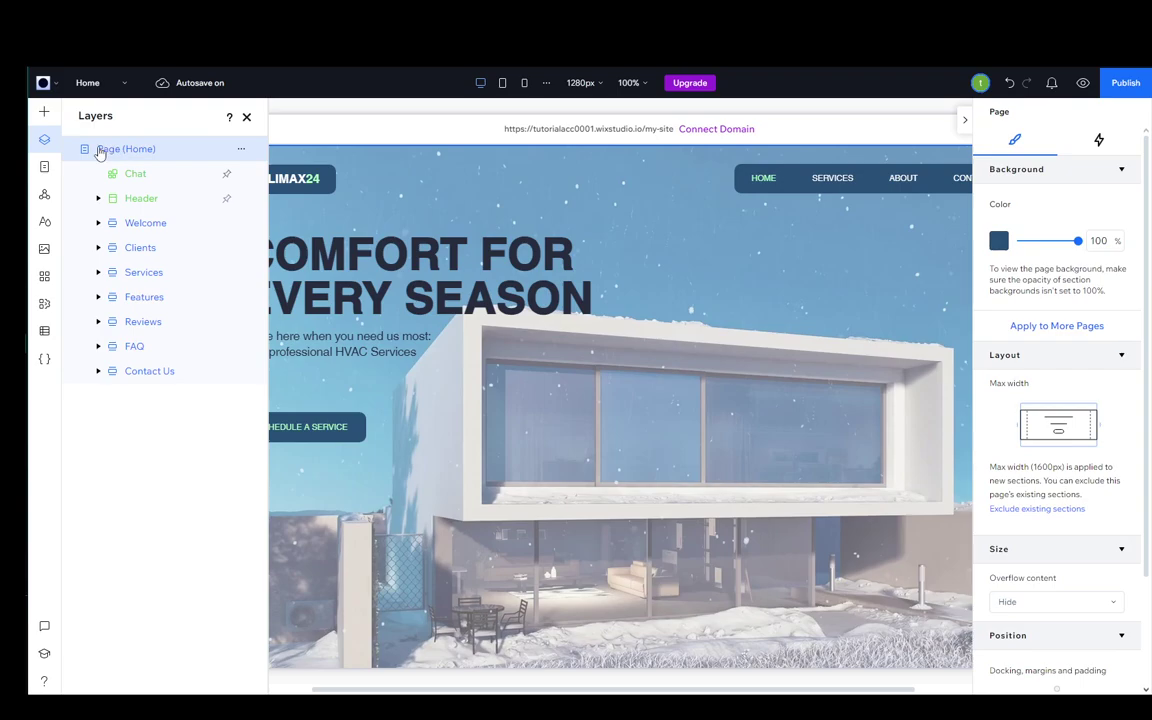
scroll(285, 268, "down", 2)
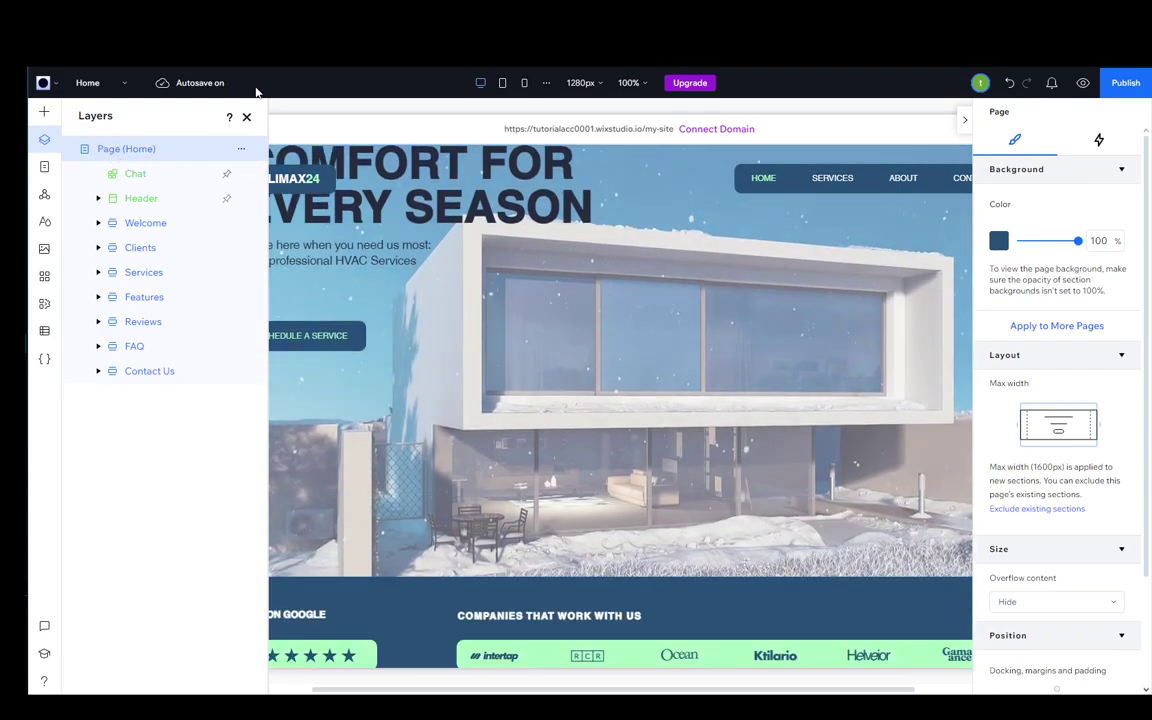
left_click(247, 117)
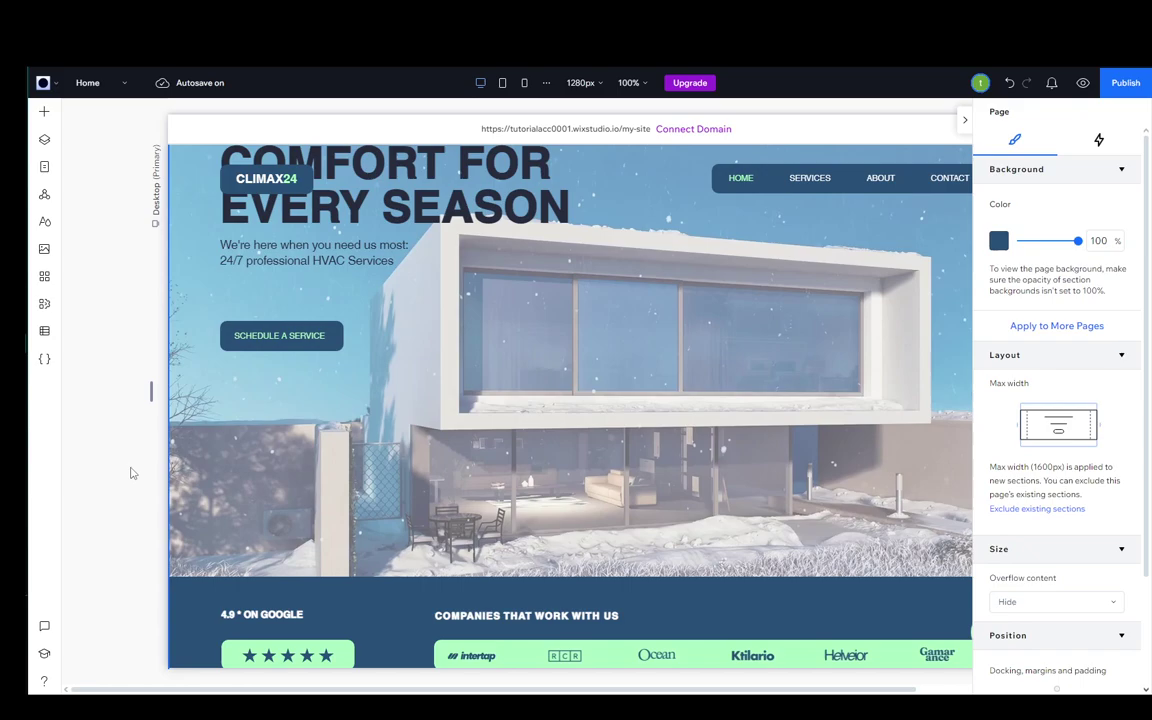
scroll(143, 234, "up", 2)
left_click(44, 111)
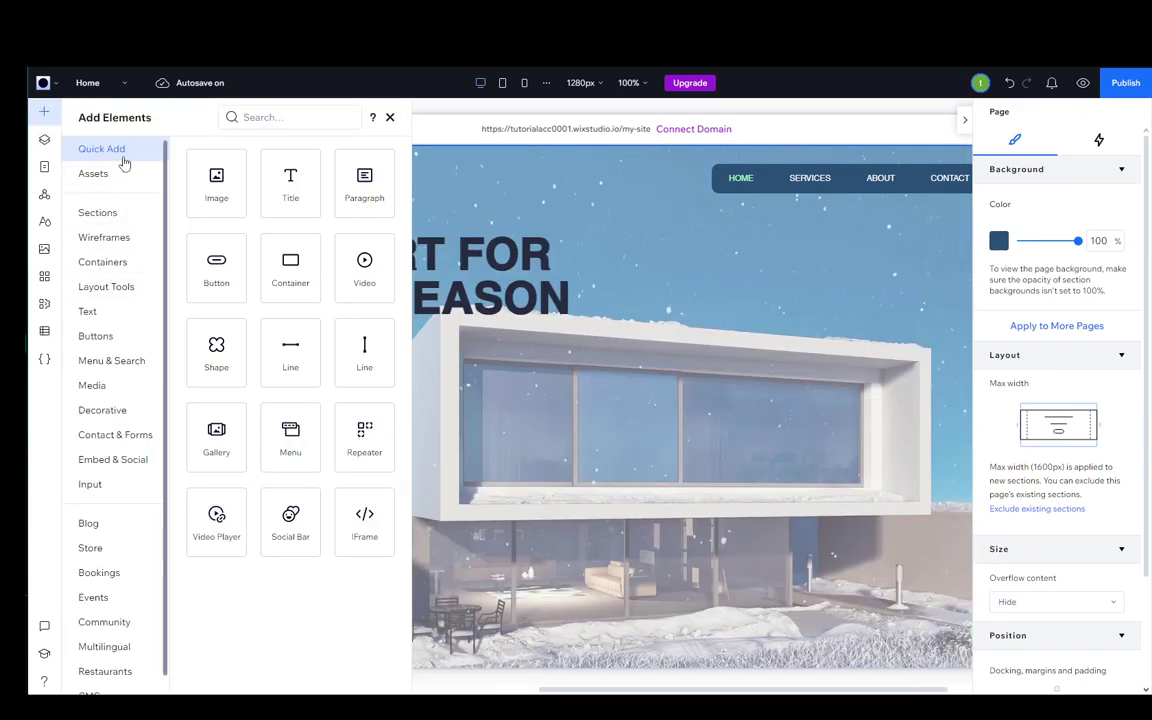
Show the Footers designs under Sections and pick the orange footer.
left_click(98, 213)
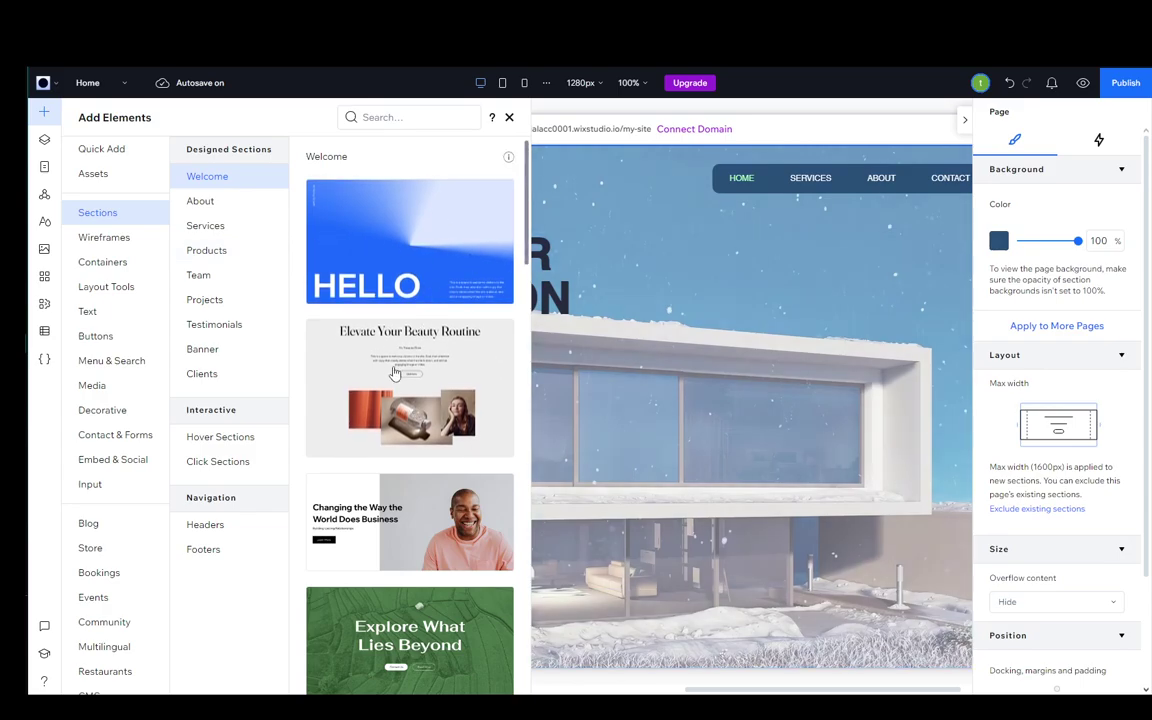
scroll(418, 413, "down", 3)
left_click(214, 551)
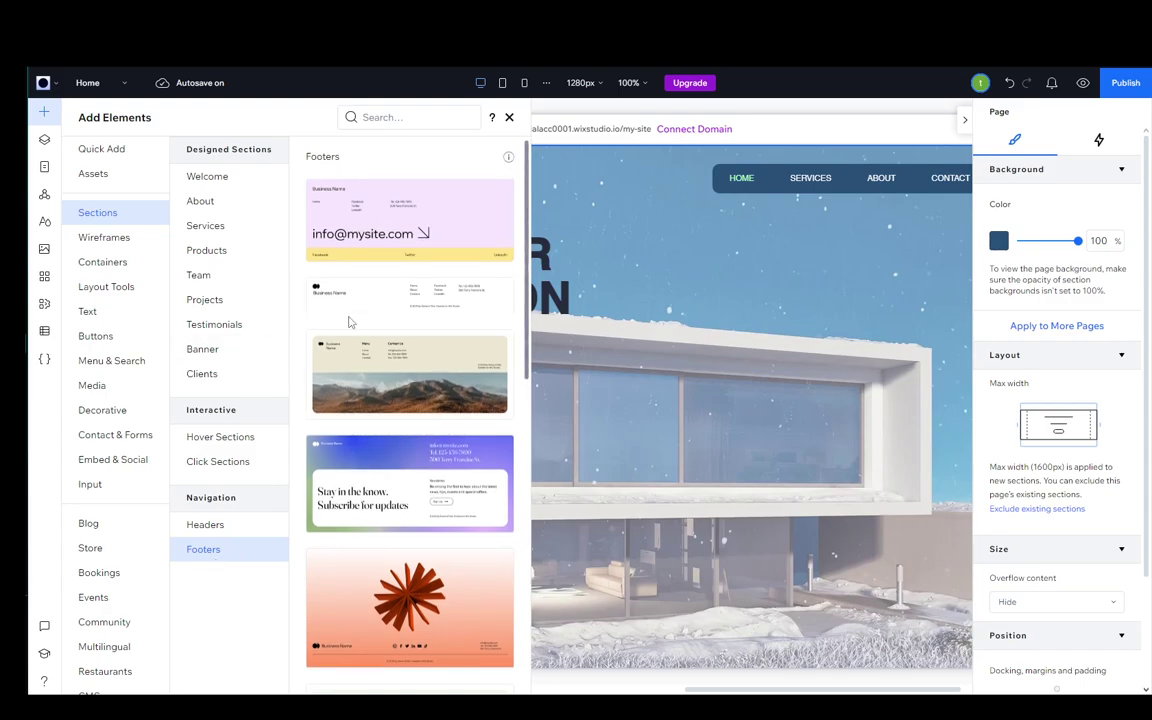
scroll(370, 300, "down", 5)
scroll(400, 450, "down", 5)
scroll(731, 430, "down", 5)
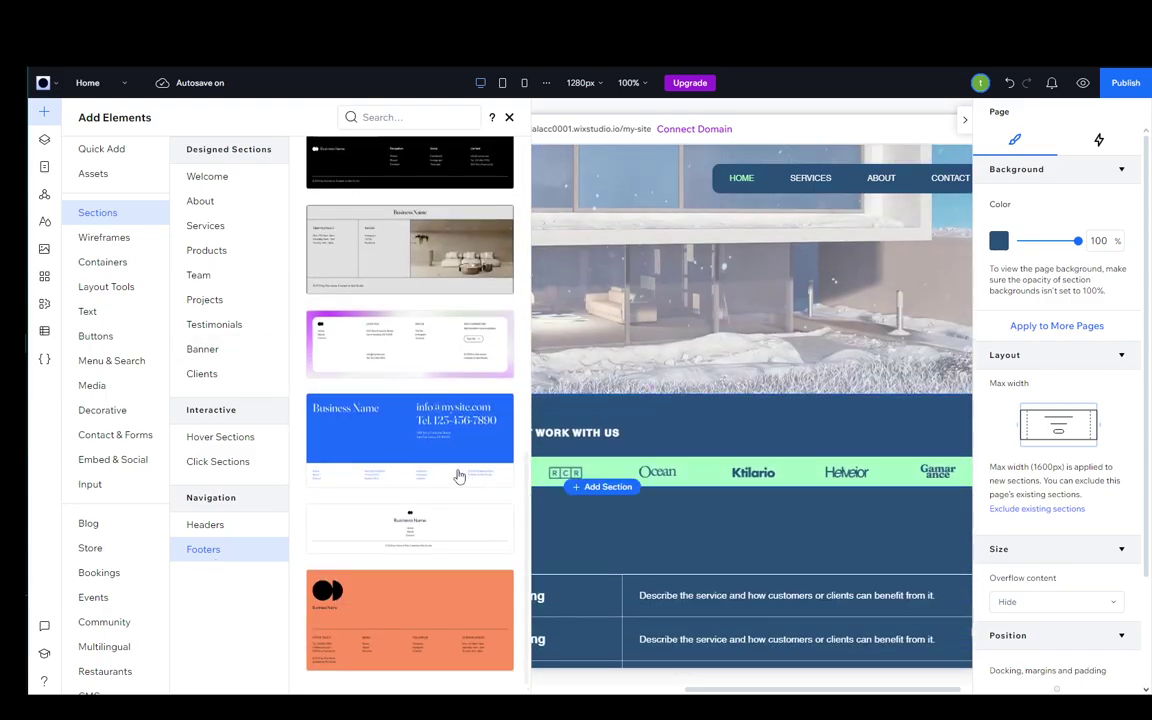
scroll(400, 450, "up", 5)
scroll(420, 500, "down", 5)
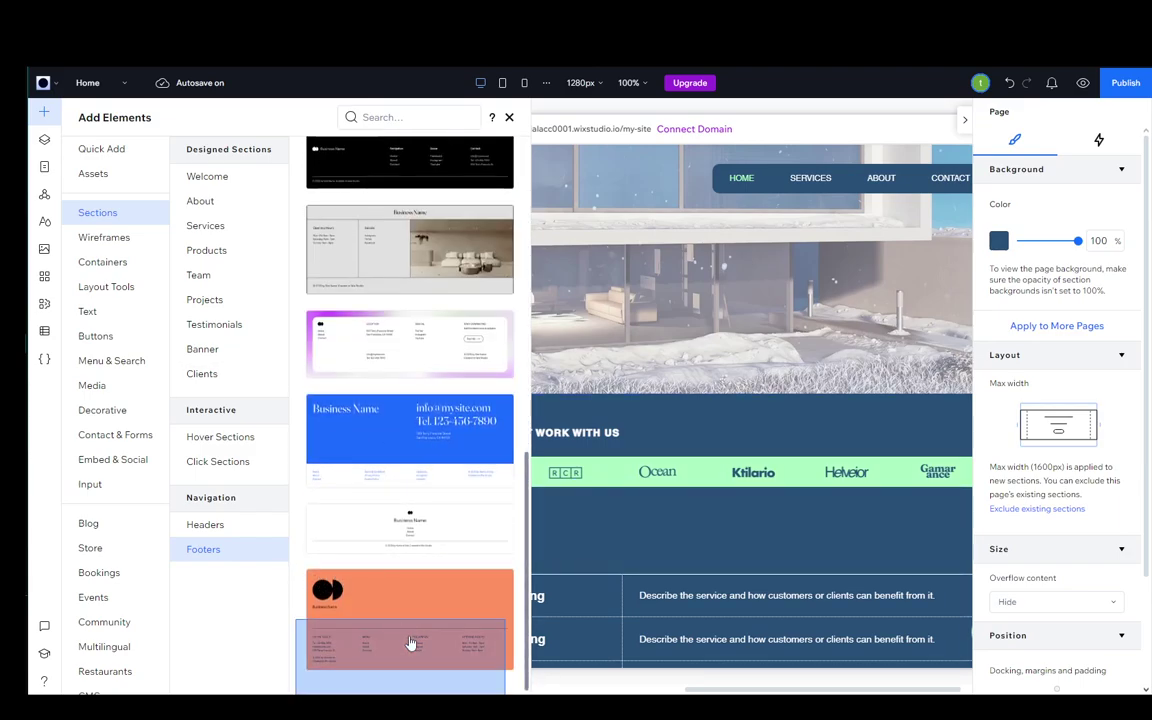
Drop the orange footer above the testimonials, then select it and its grid to inspect.
left_click(424, 555)
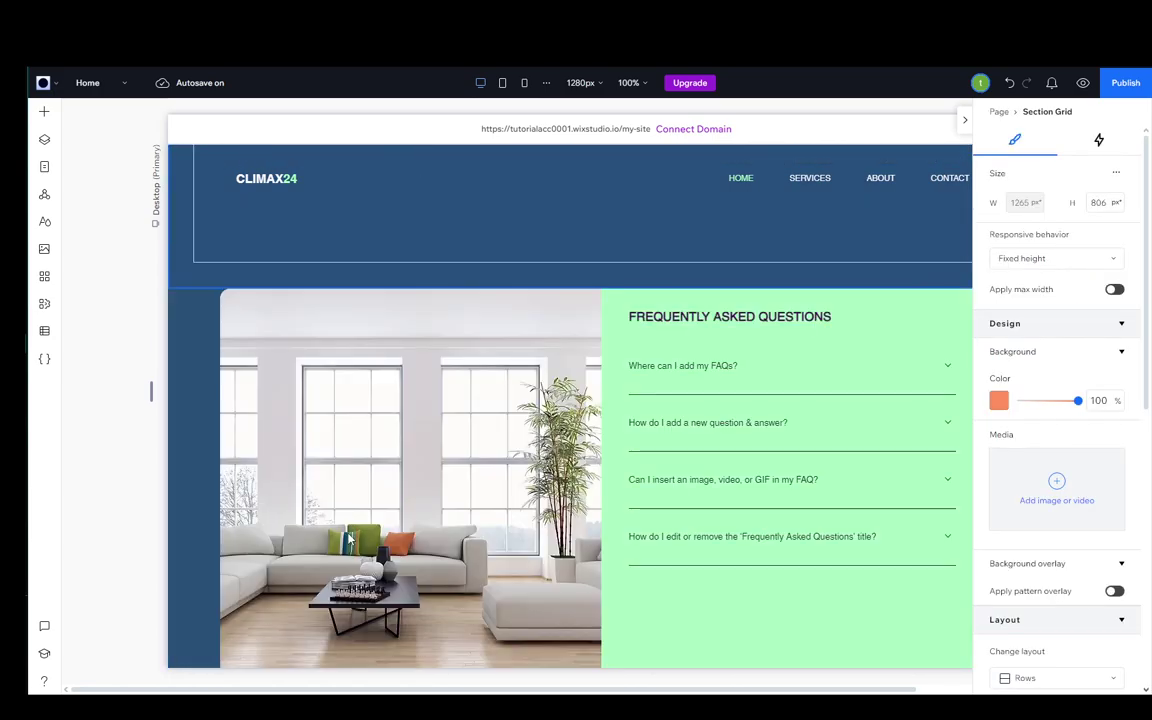
scroll(420, 527, "down", 5)
scroll(390, 520, "down", 5)
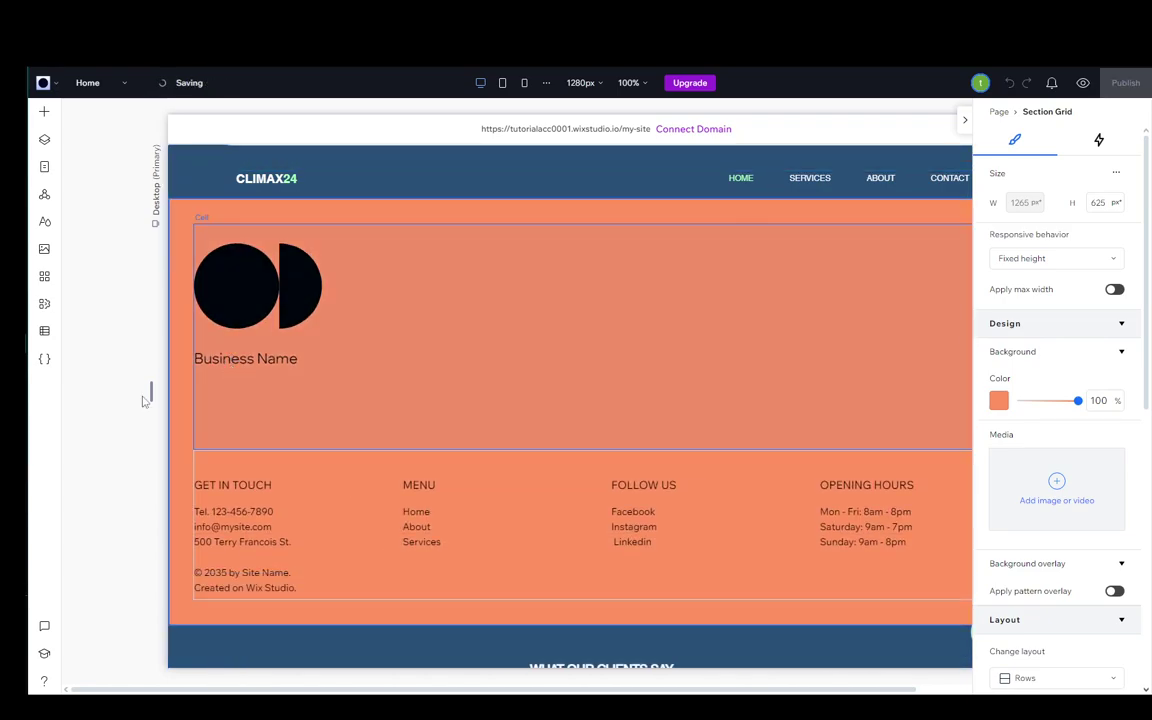
left_click(124, 357)
scroll(268, 368, "up", 5)
scroll(268, 368, "down", 5)
scroll(268, 368, "down", 5)
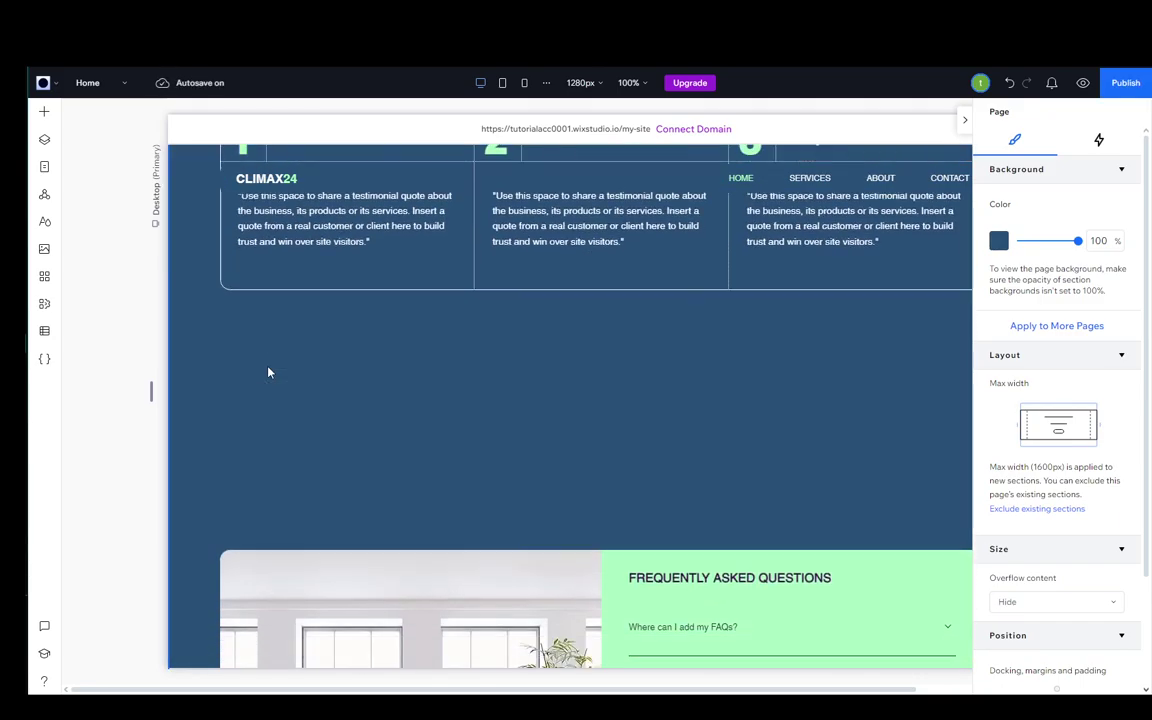
scroll(268, 368, "down", 5)
scroll(299, 416, "down", 5)
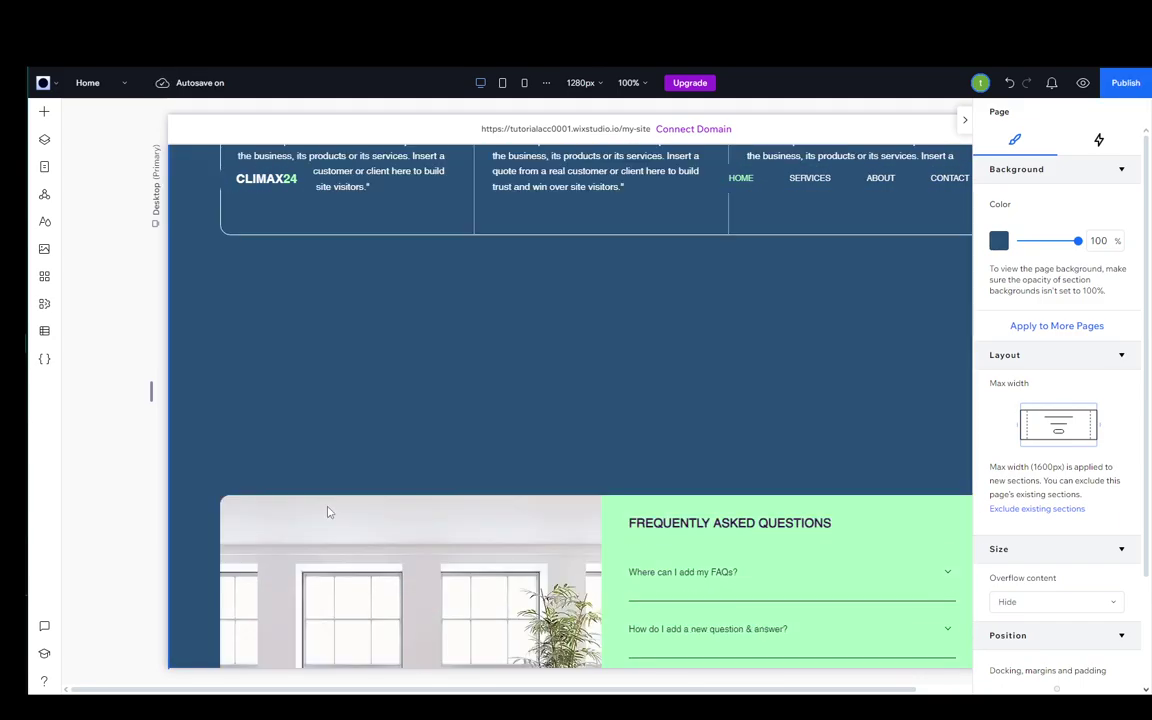
scroll(304, 419, "up", 8)
scroll(322, 507, "up", 3)
left_click(370, 470)
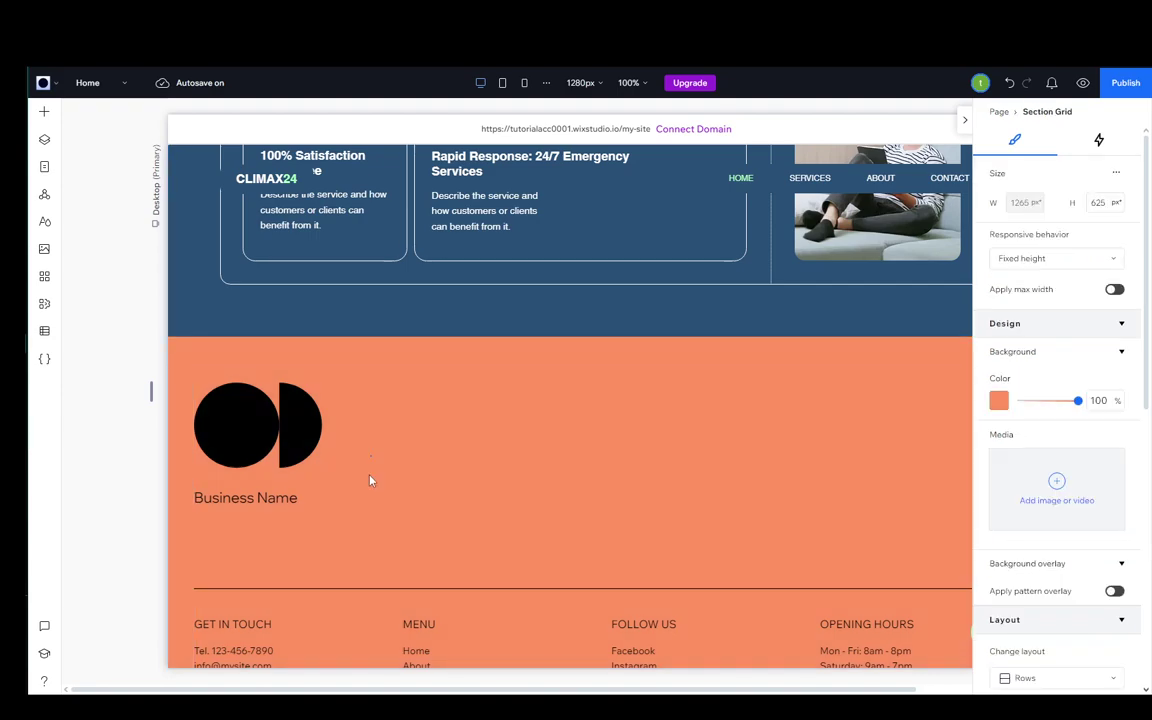
left_click(359, 486)
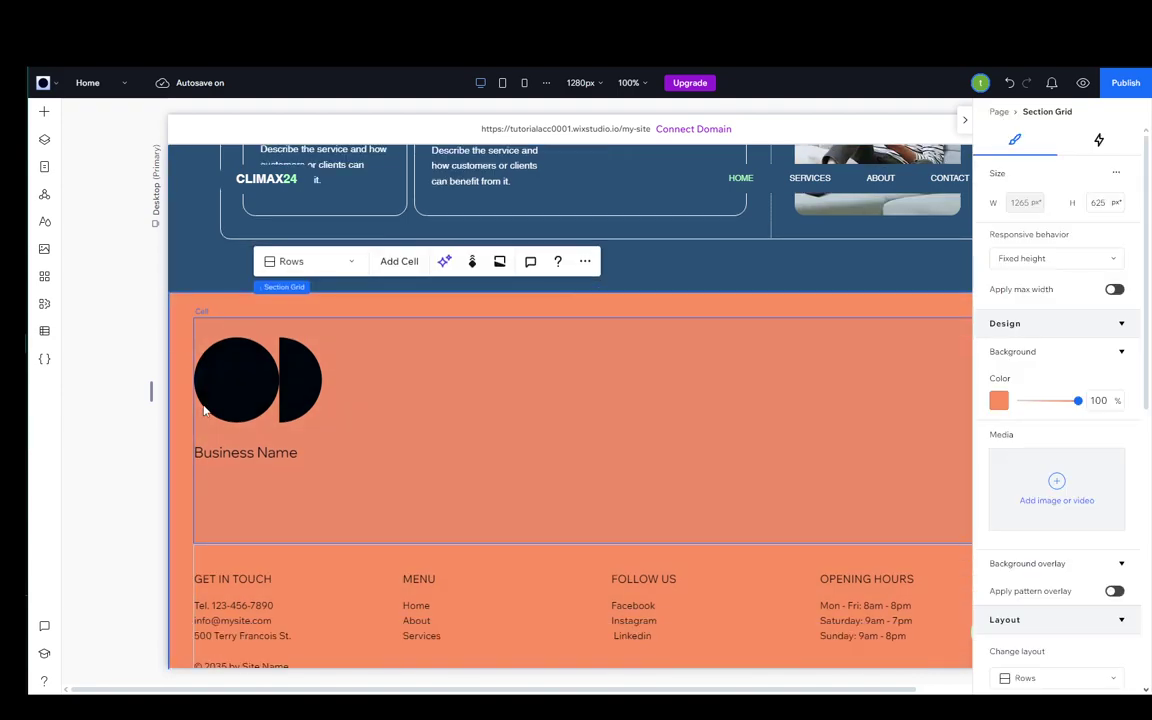
scroll(205, 428, "down", 5)
scroll(204, 428, "down", 5)
scroll(198, 480, "down", 4)
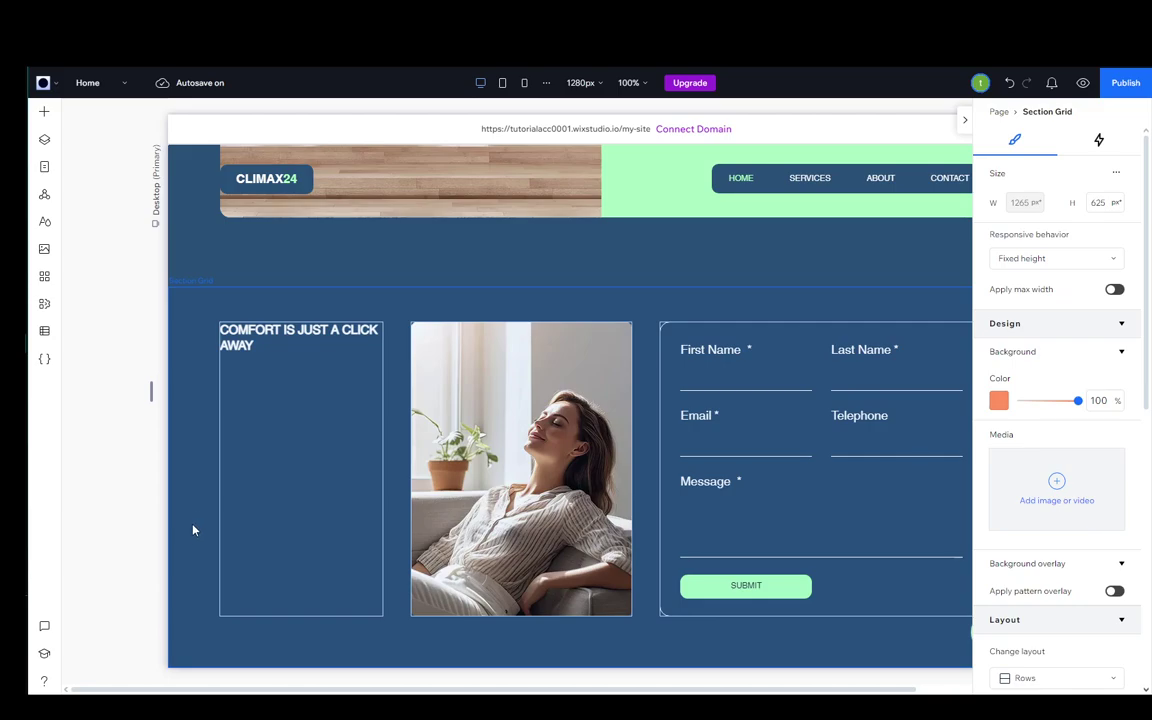
scroll(184, 548, "up", 5)
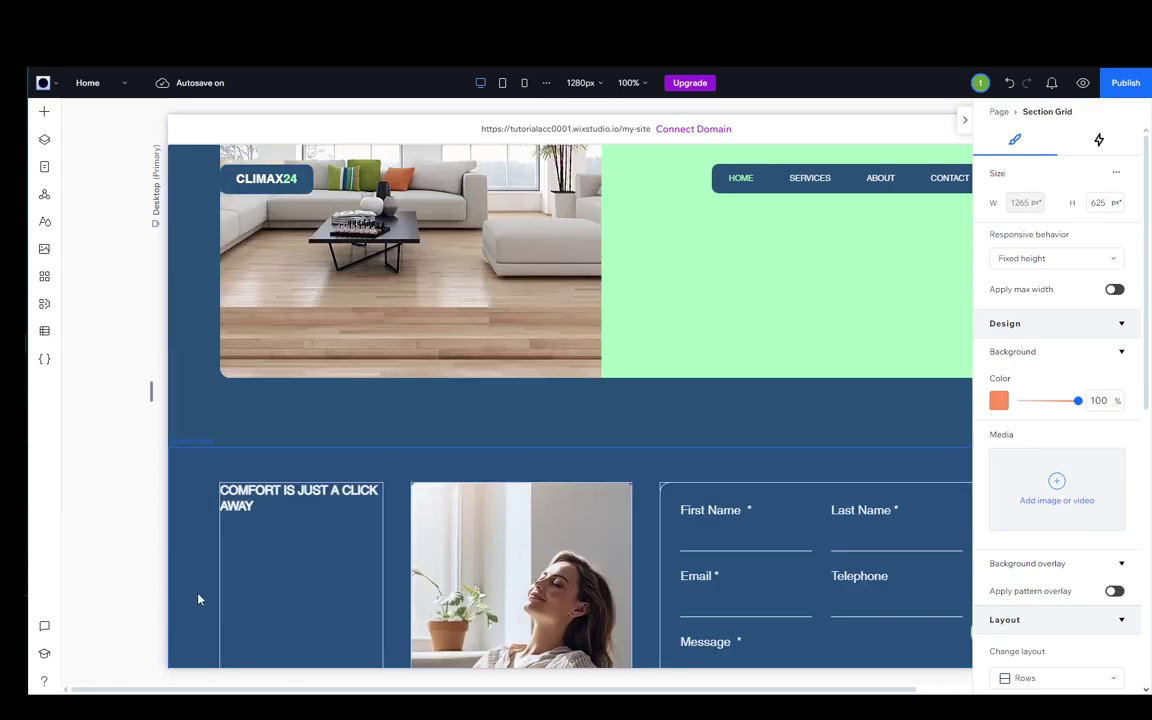
scroll(177, 533, "up", 5)
scroll(163, 470, "up", 6)
scroll(196, 395, "down", 3)
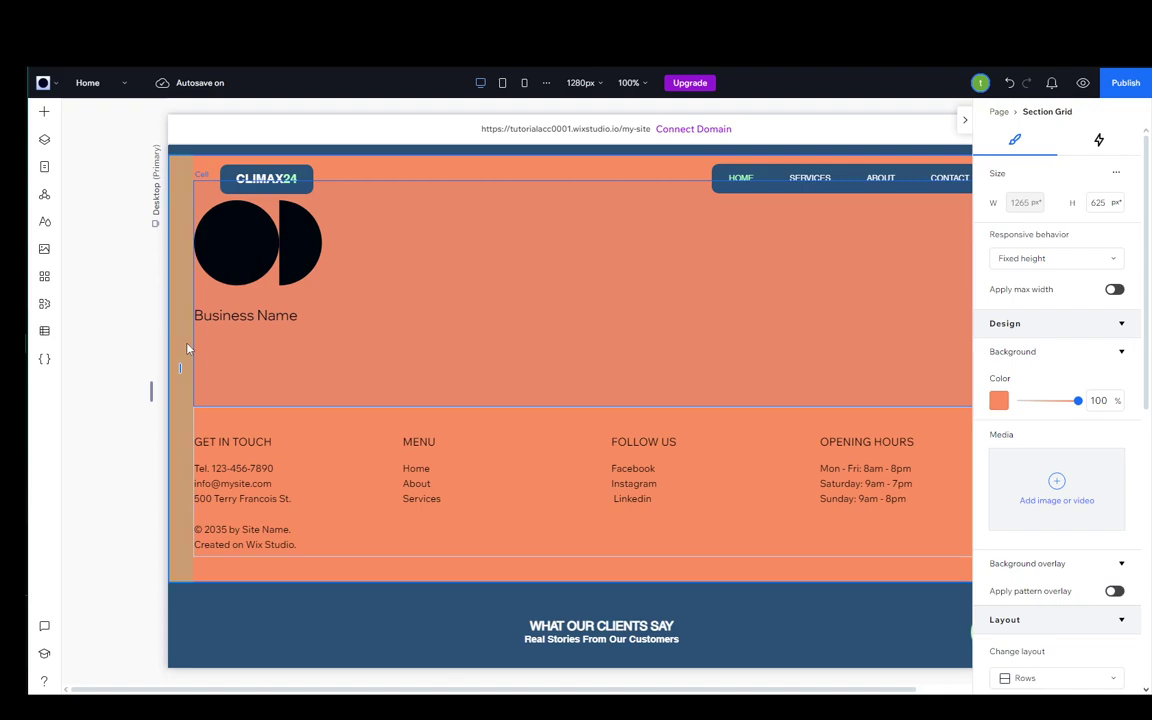
Insert a blank section below the contact form, leaving nothing selected.
left_click(126, 303)
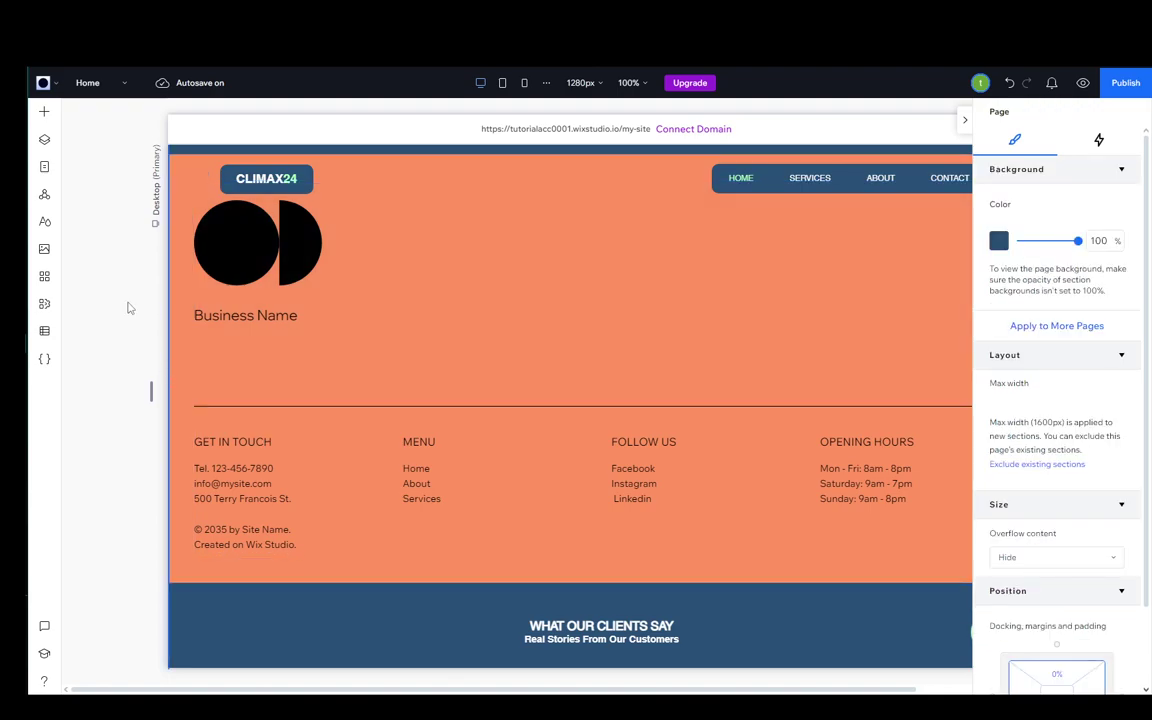
scroll(331, 398, "down", 5)
scroll(331, 398, "down", 5)
scroll(389, 564, "down", 5)
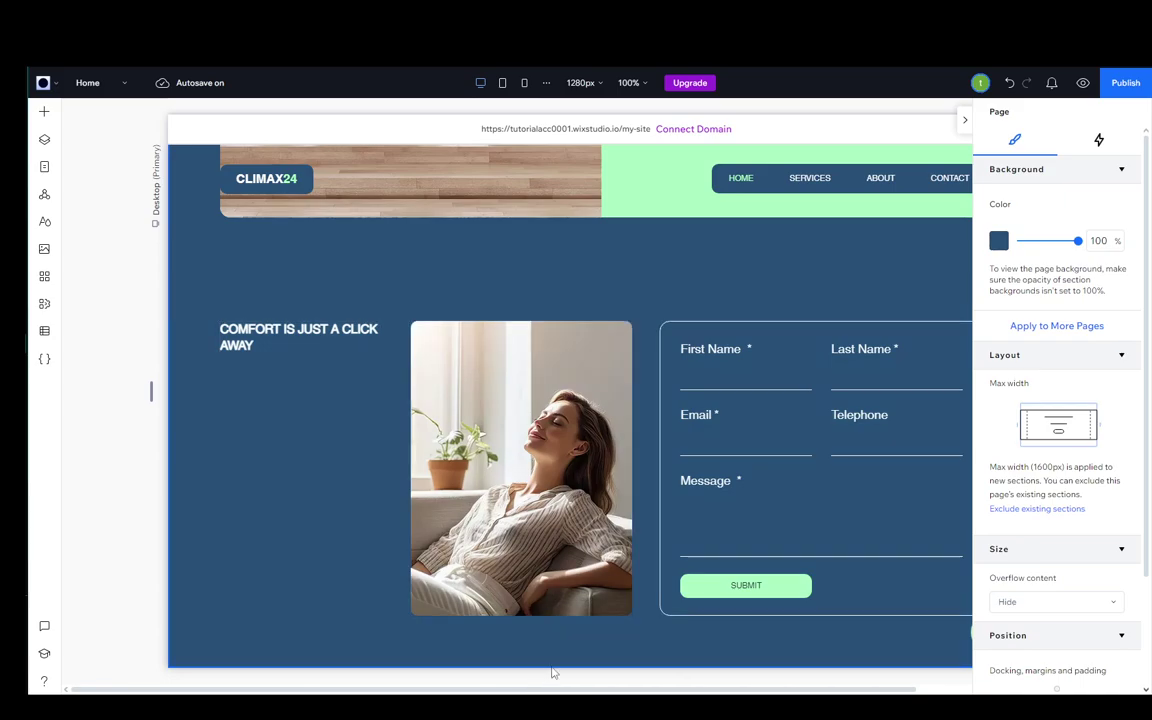
mouse_move(601, 664)
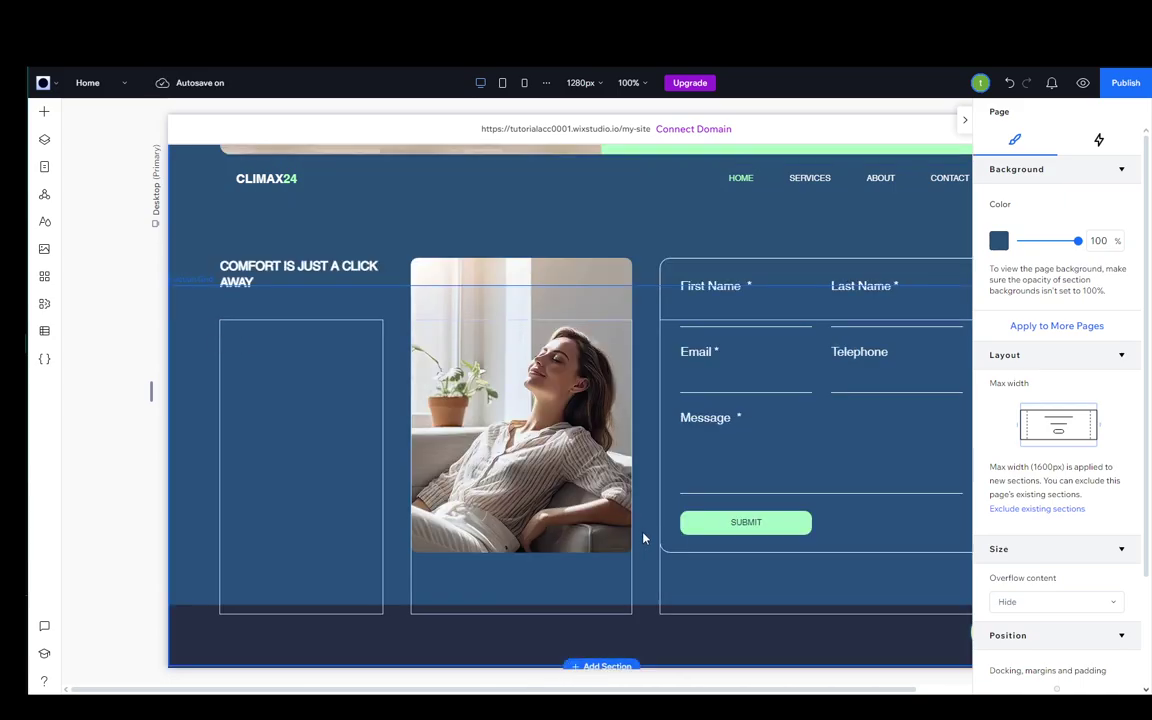
scroll(578, 478, "down", 5)
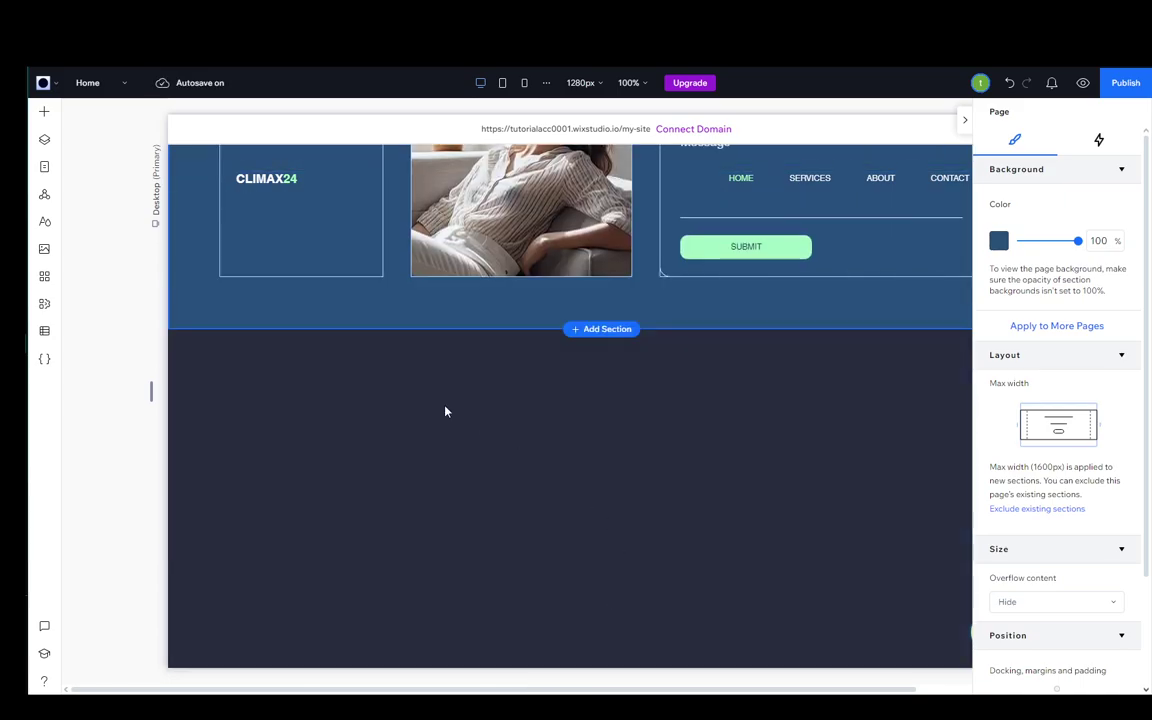
left_click(606, 329)
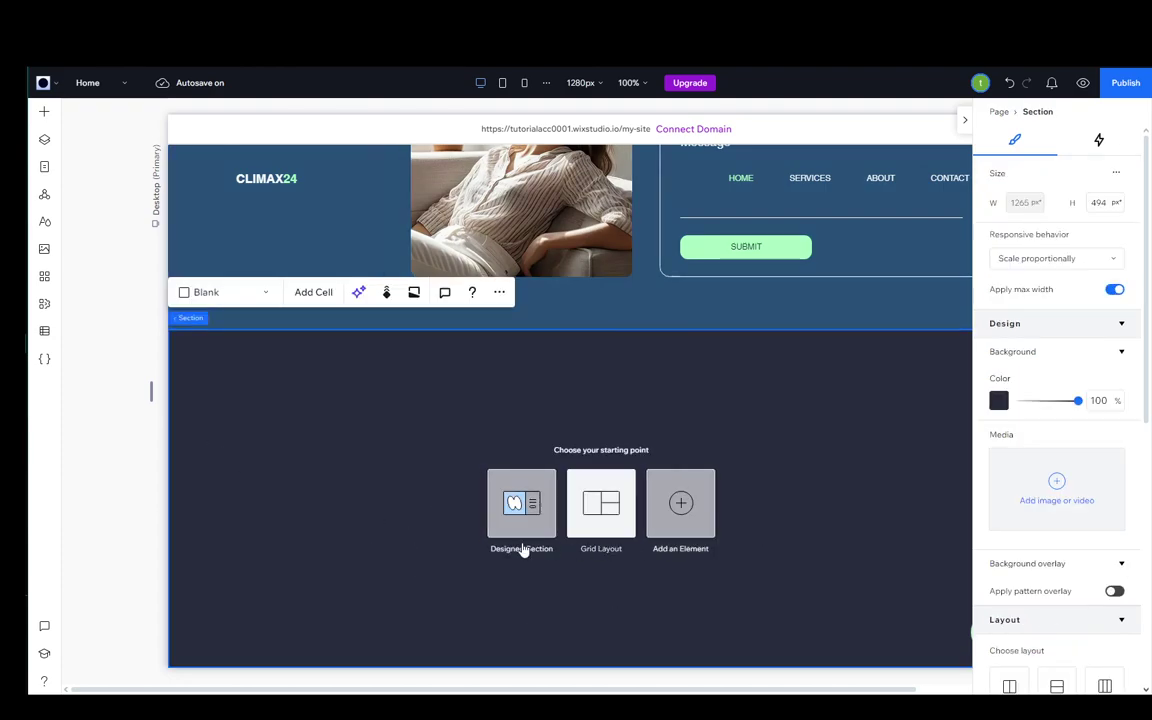
left_click(90, 400)
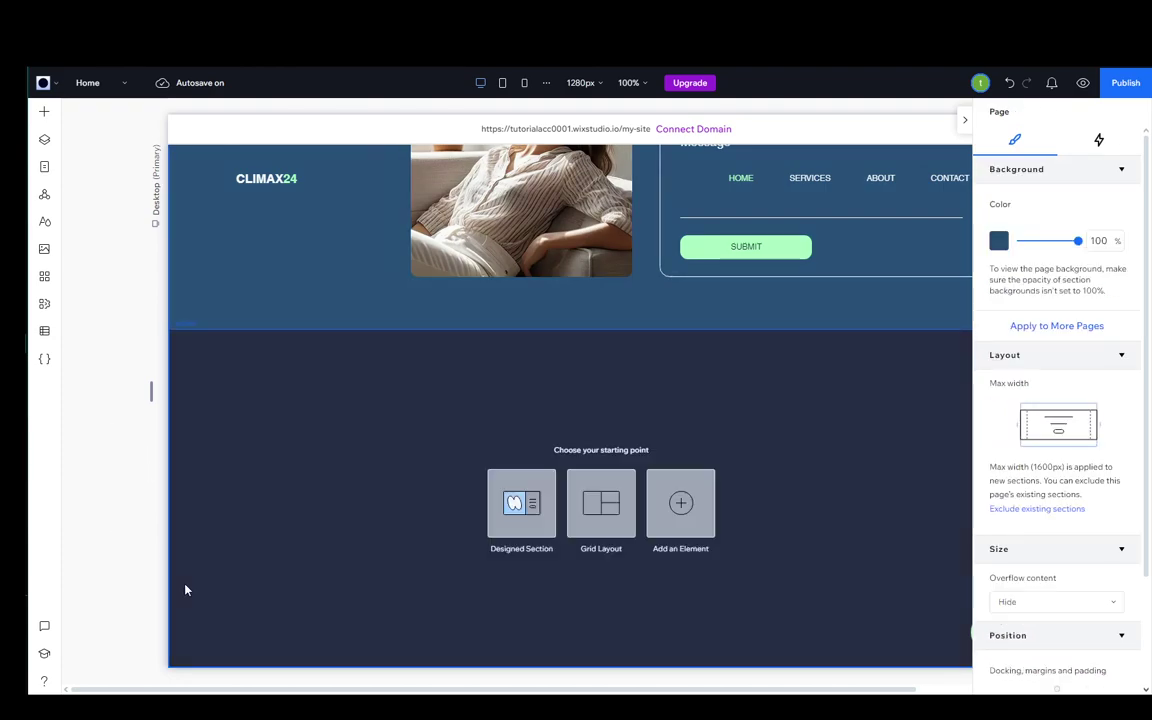